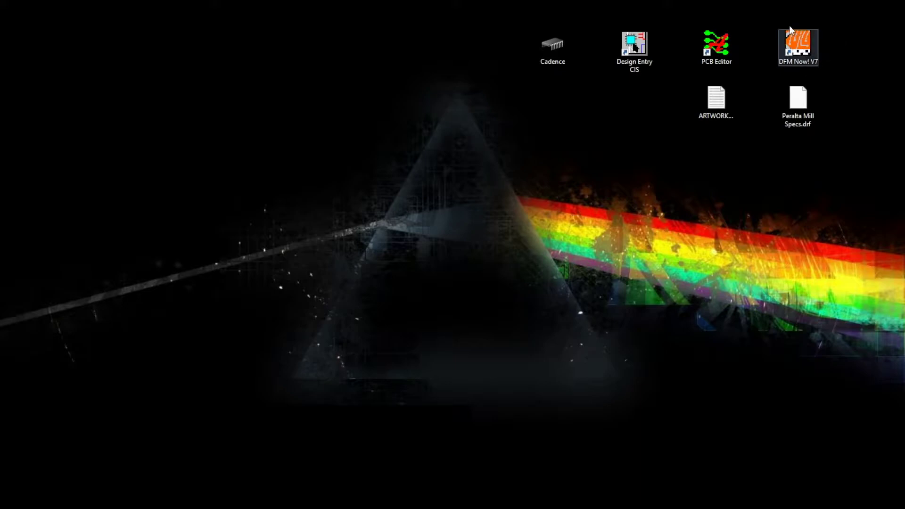
# Open DFM Now! V7 and start a Gerber import from the Desktop's Cadence > Projects > PowerSupply5 folder
pyautogui.click(804, 49)
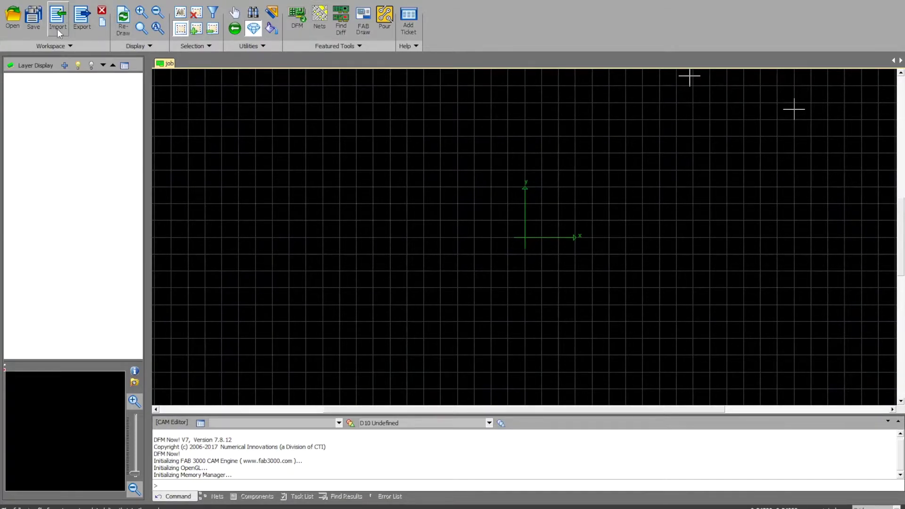
pyautogui.click(55, 21)
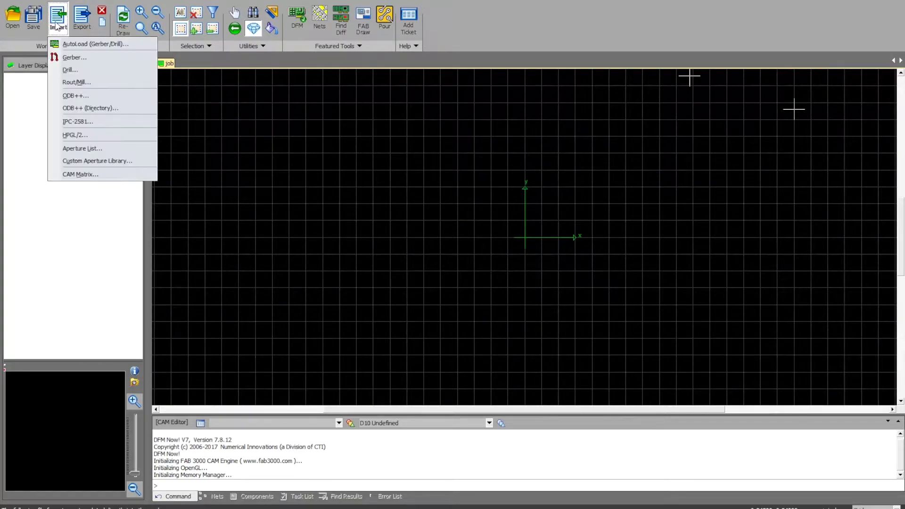
pyautogui.click(106, 53)
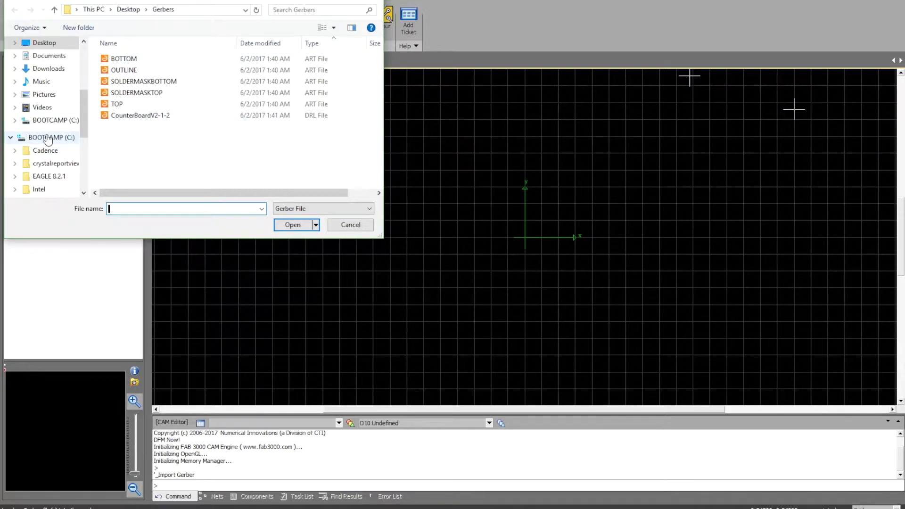
pyautogui.click(47, 48)
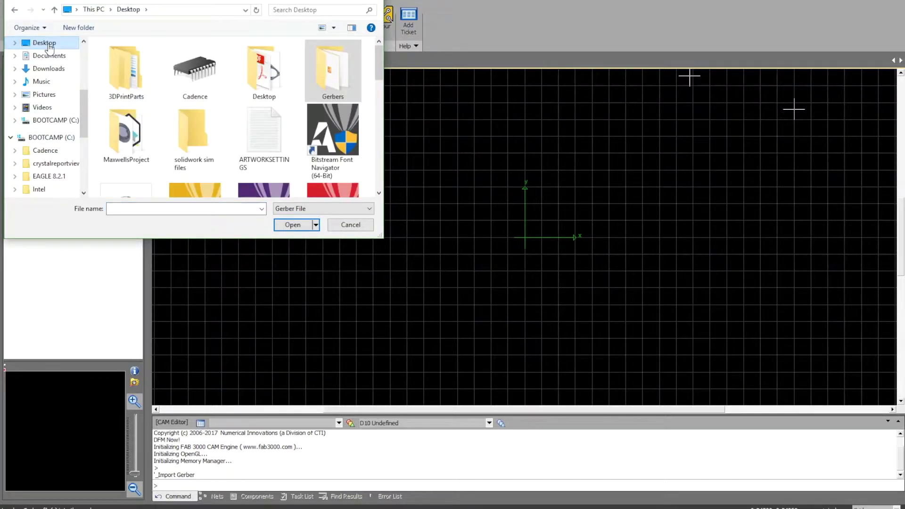
pyautogui.doubleClick(196, 73)
pyautogui.doubleClick(126, 71)
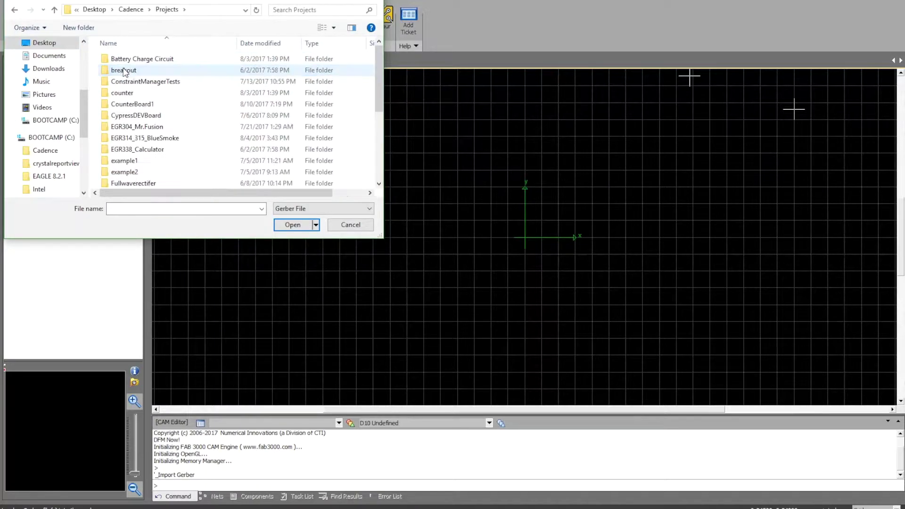
pyautogui.scroll(-4, 142, 122)
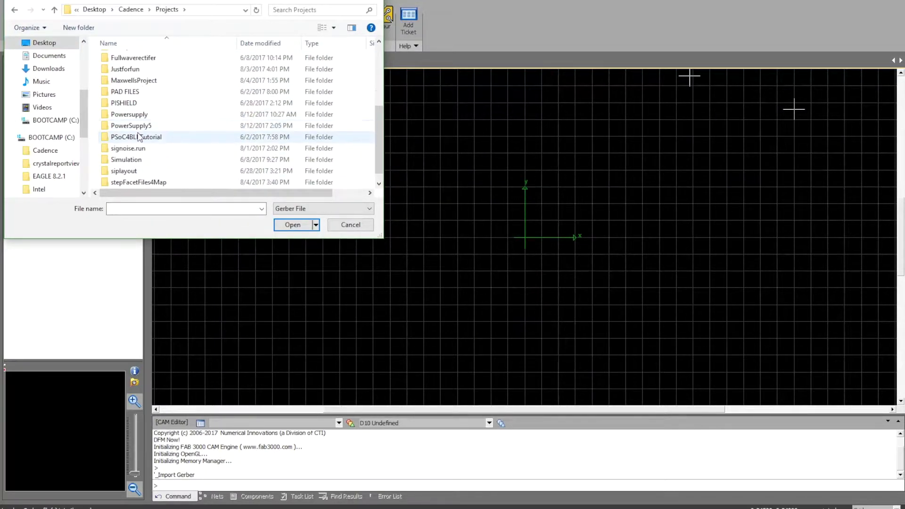
pyautogui.doubleClick(133, 126)
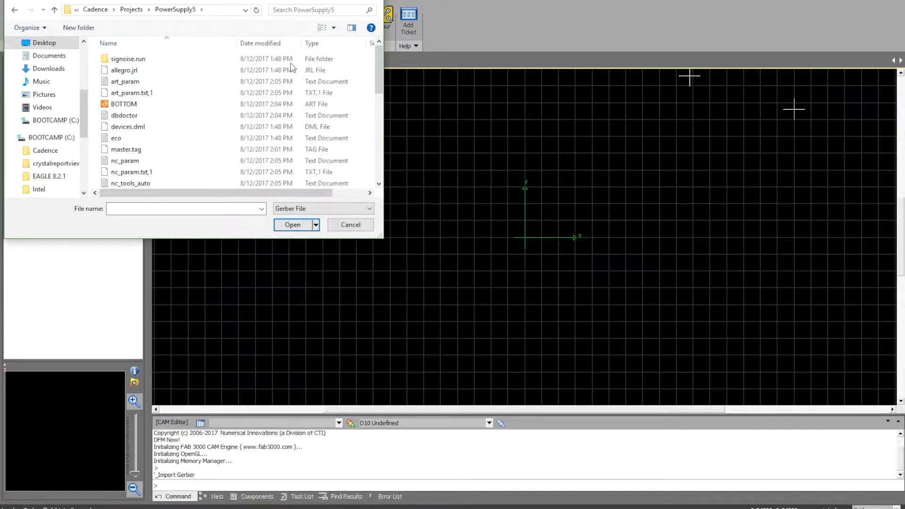
# Sort the files by type and load the BOTTOM, OUTLINE, SOLDERMASK_BOTTOM, SOLDERMASK_TOP and TOP artwork files
pyautogui.click(321, 44)
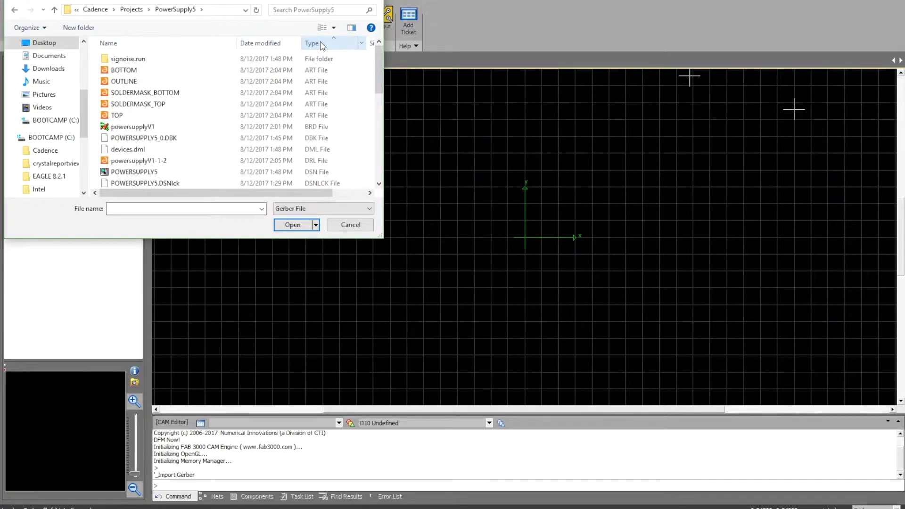
pyautogui.click(134, 72)
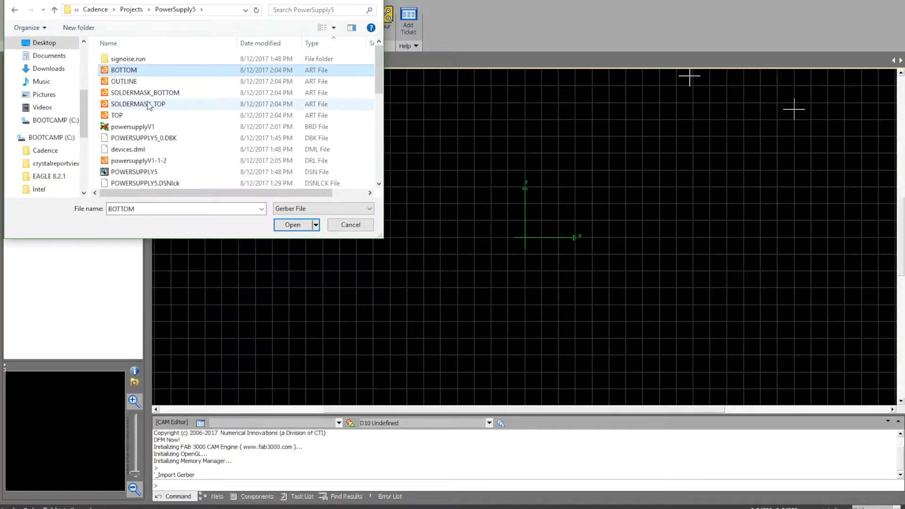
pyautogui.keyDown('shift'); pyautogui.click(140, 116); pyautogui.keyUp('shift')
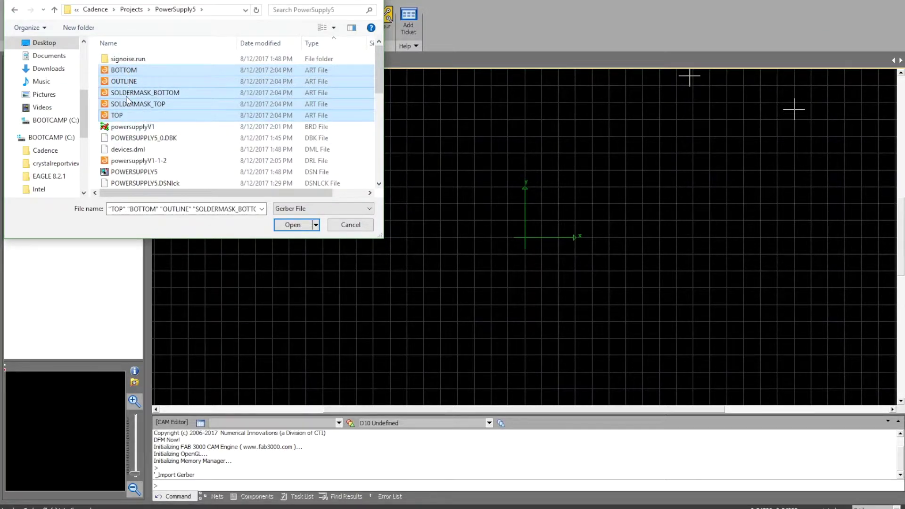
pyautogui.click(282, 223)
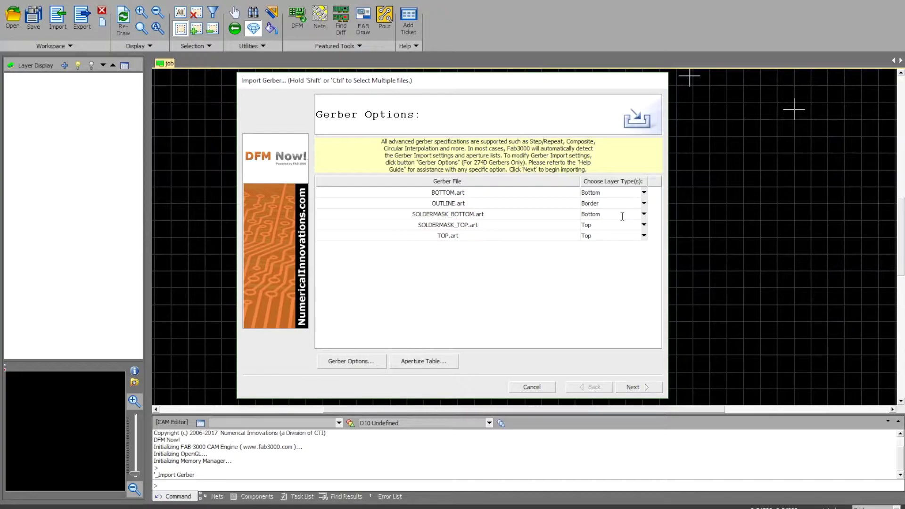
# Assign the layer types Mask Bottom to SOLDERMASK_BOTTOM.art and Mask Top to SOLDERMASK_TOP.art, and import the Gerber files
pyautogui.click(644, 214)
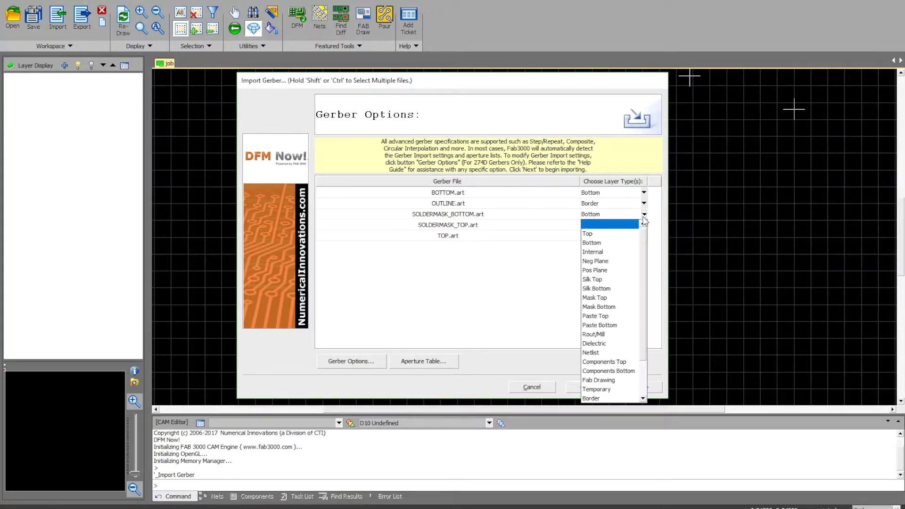
pyautogui.click(612, 306)
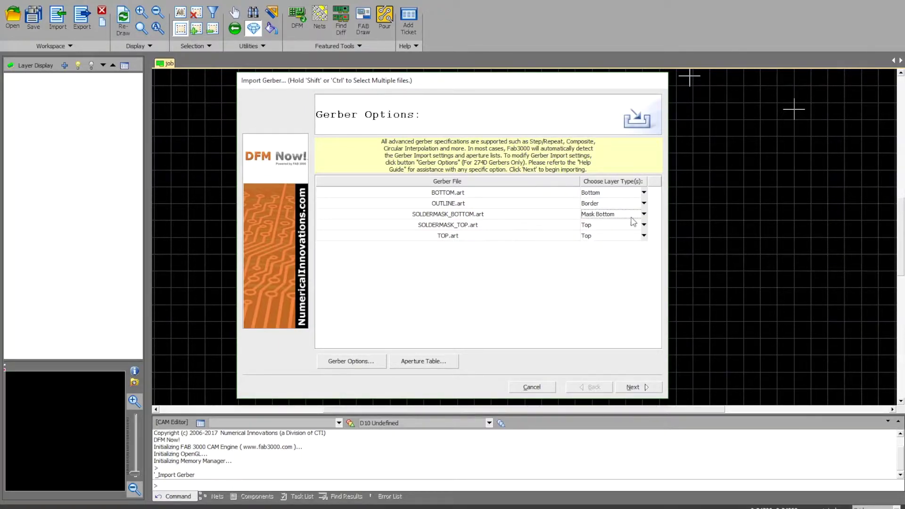
pyautogui.click(643, 225)
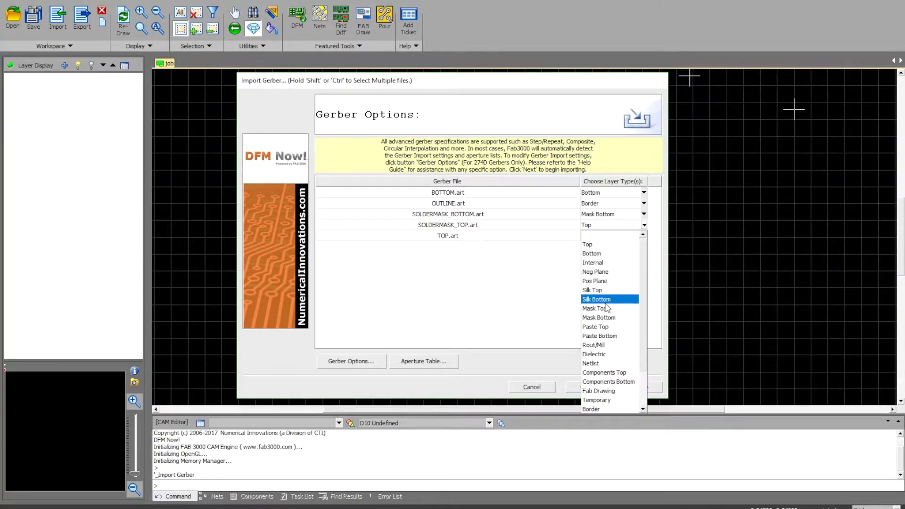
pyautogui.click(605, 309)
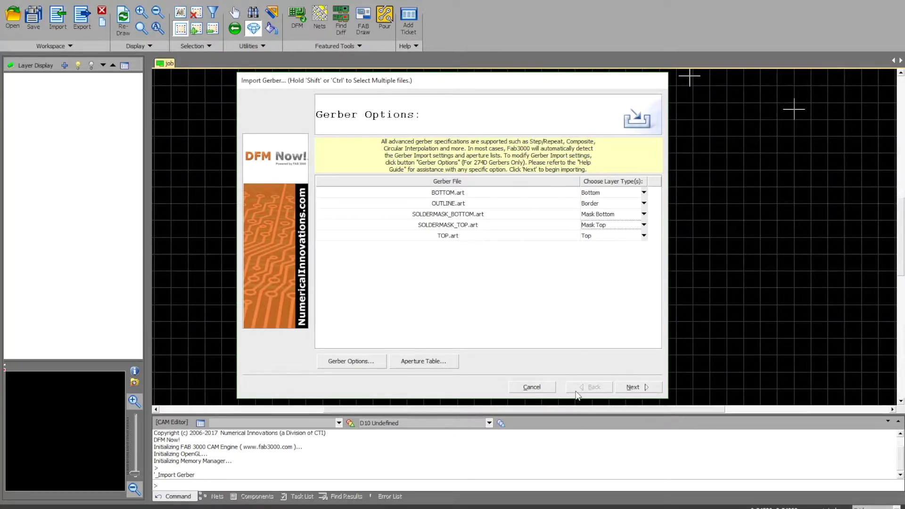
pyautogui.click(632, 388)
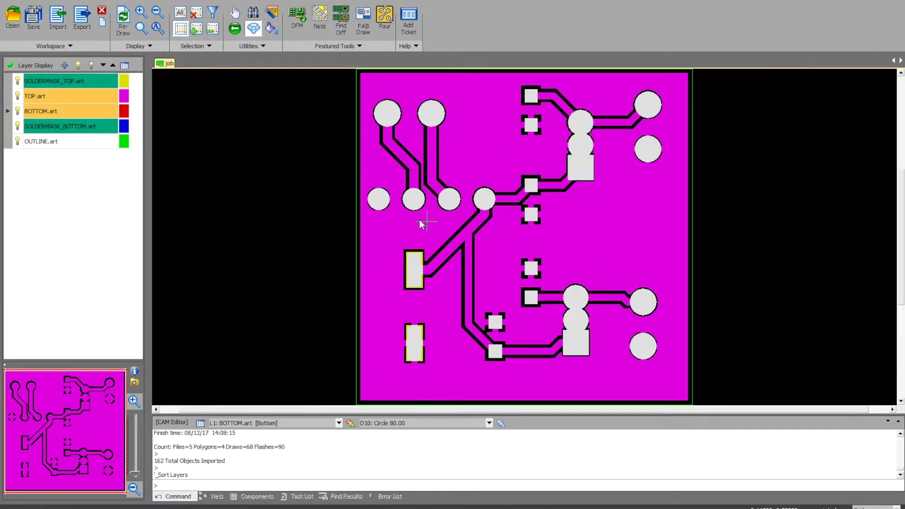
# Import the drill file powersupplyV1-1-2 from the PowerSupply5 folder, accepting the existing NC drill options
pyautogui.click(57, 21)
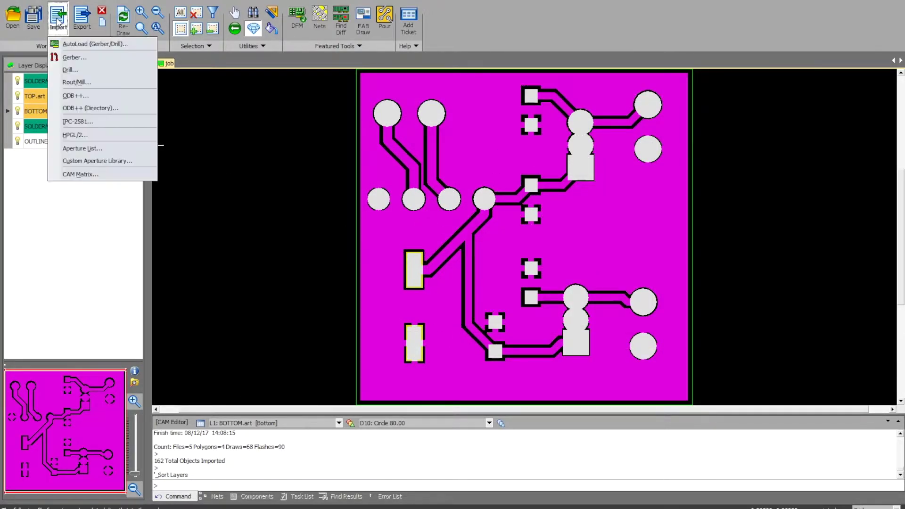
pyautogui.click(76, 70)
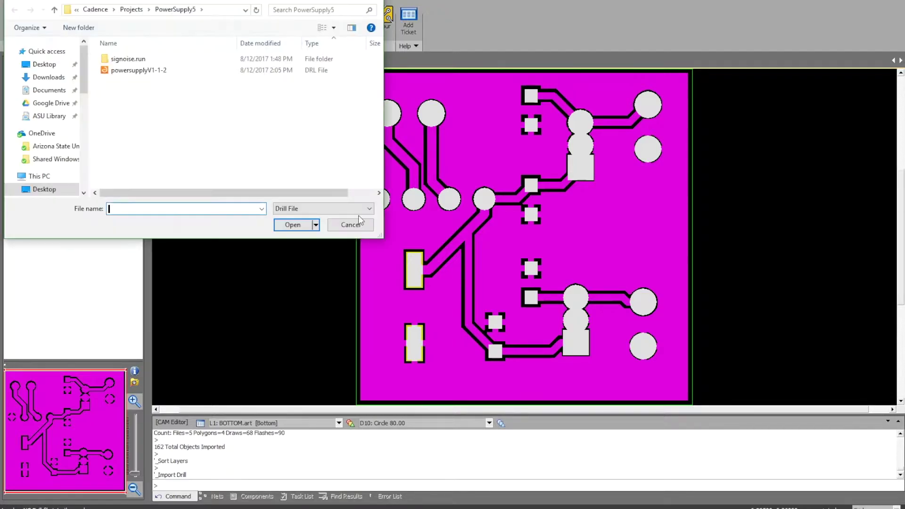
pyautogui.click(136, 70)
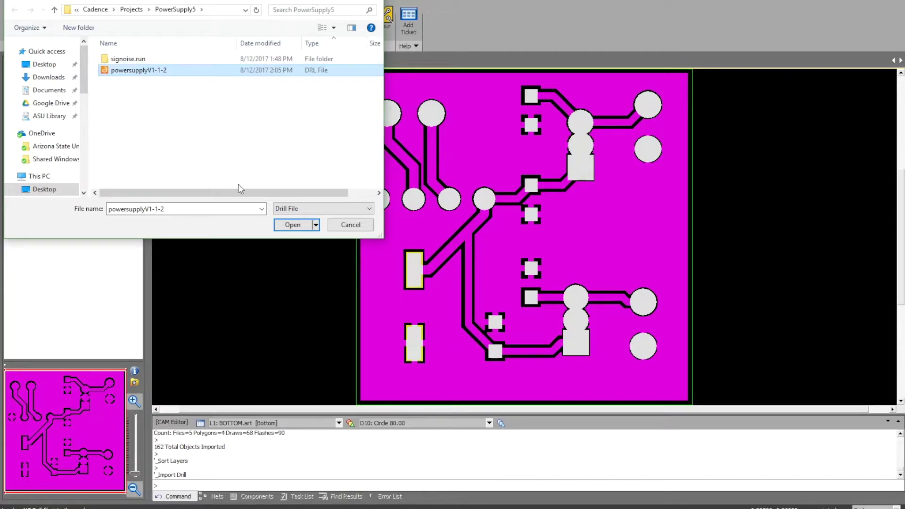
pyautogui.click(302, 225)
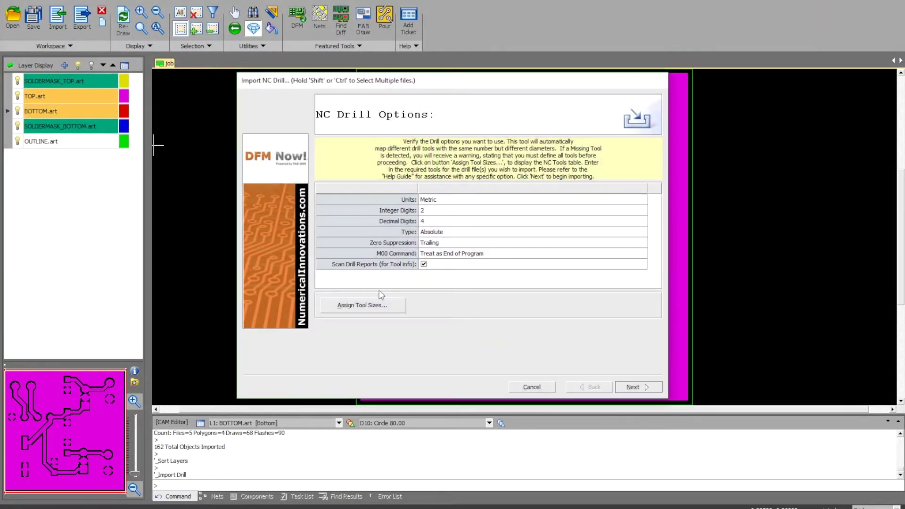
pyautogui.click(638, 387)
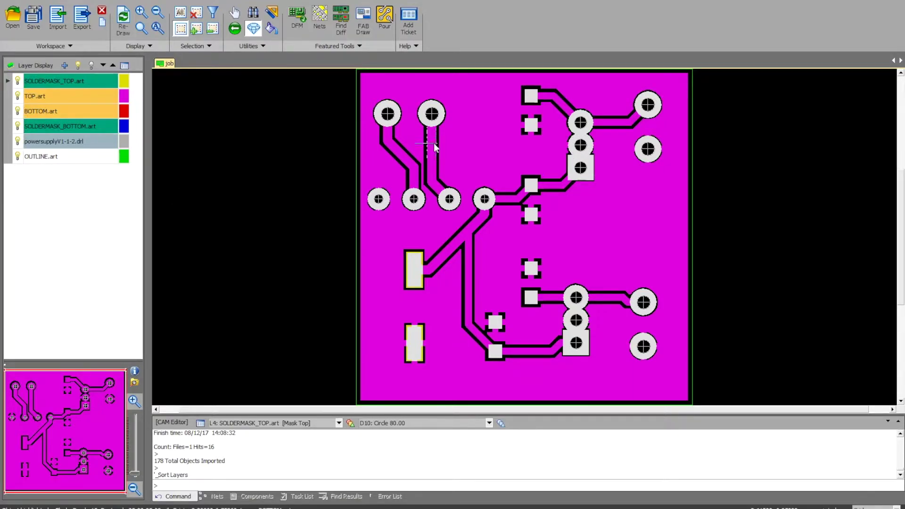
# Isolate the TOP.art copper layer and overlay the board outline and drill holes to examine them together
pyautogui.scroll(-2, 406, 110)
pyautogui.scroll(2, 448, 116)
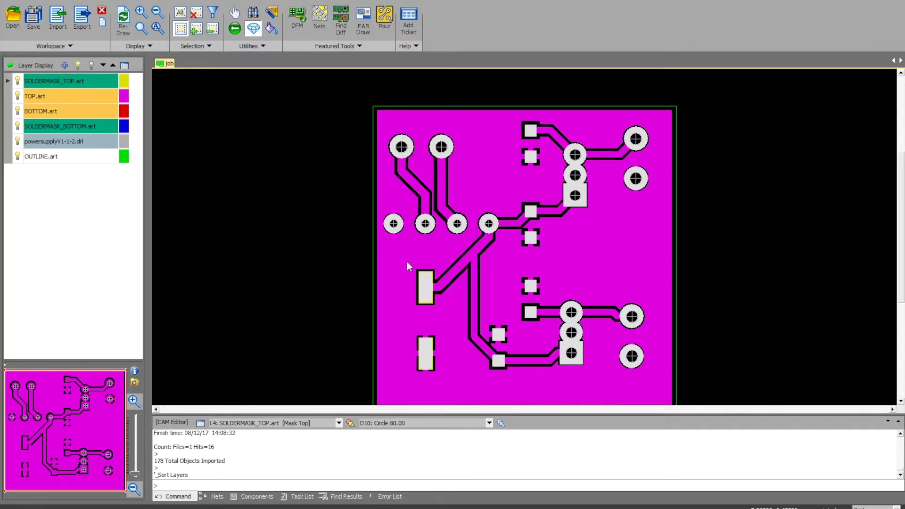
pyautogui.click(18, 82)
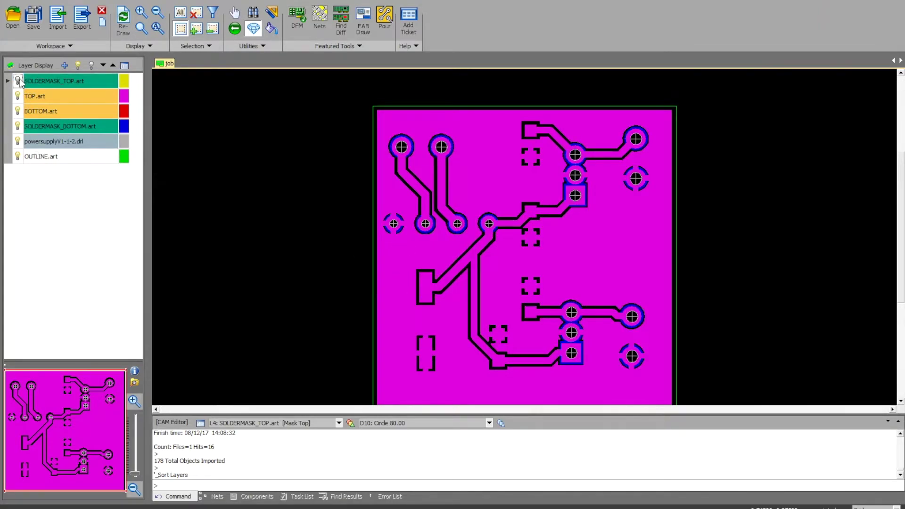
pyautogui.click(18, 96)
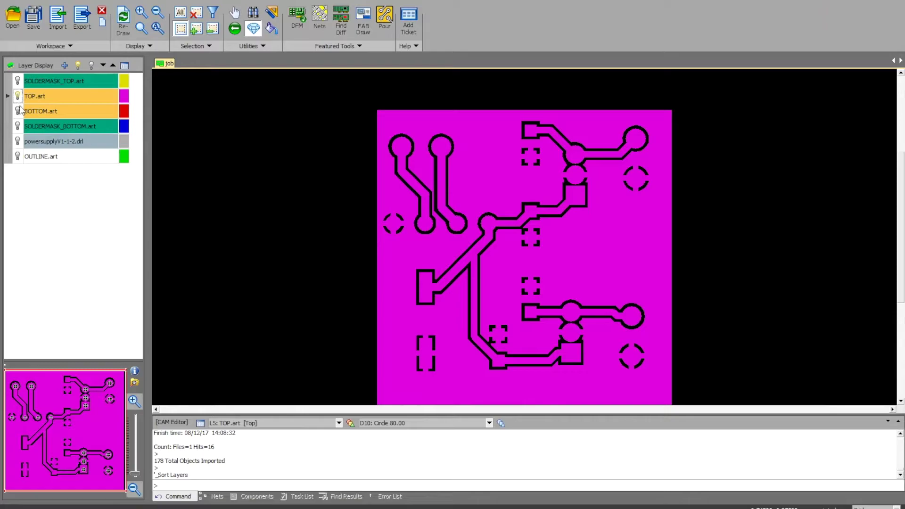
pyautogui.click(18, 157)
pyautogui.click(18, 141)
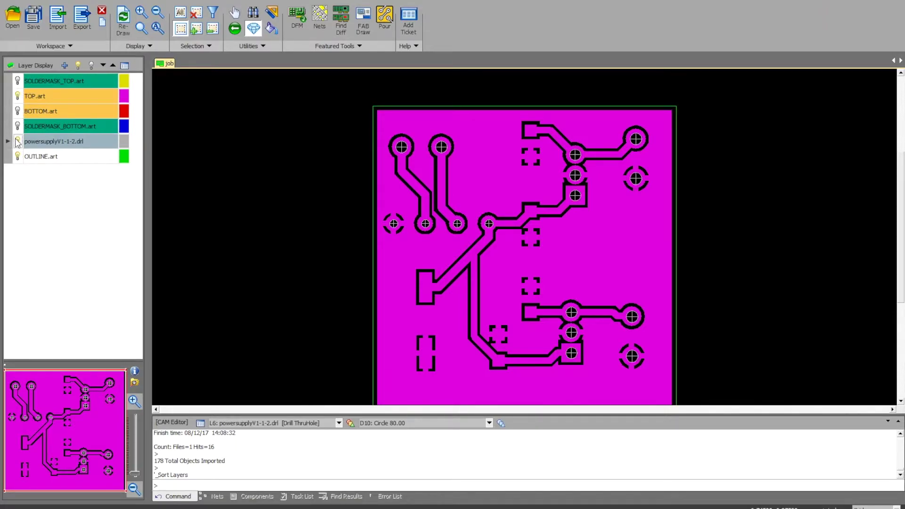
# Hide TOP.art and examine the BOTTOM.art and SOLDERMASK_BOTTOM.art pads against the outline and drill holes, leaving only the bottom mask with them
pyautogui.click(17, 96)
pyautogui.click(18, 111)
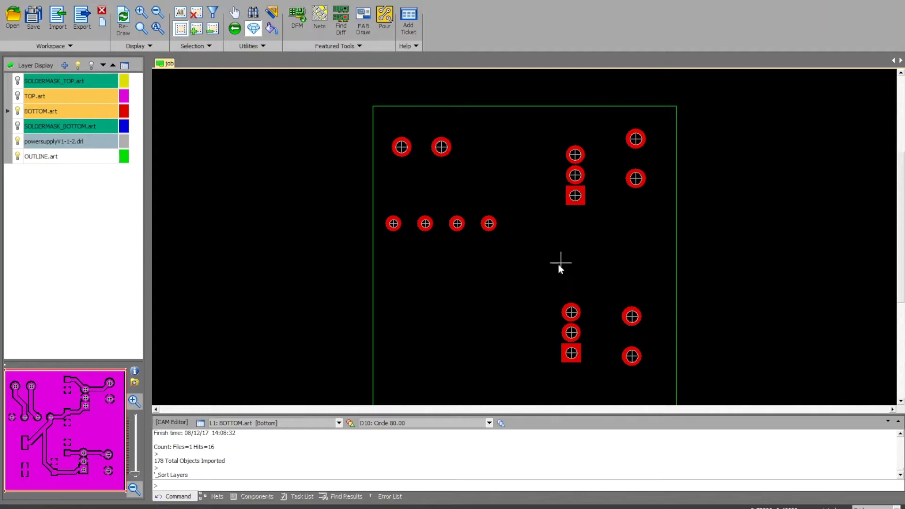
pyautogui.click(18, 126)
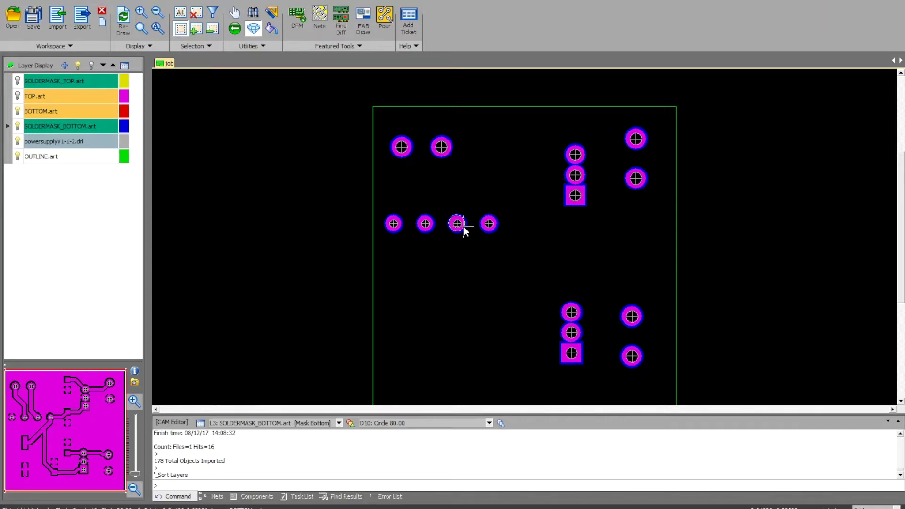
pyautogui.click(17, 111)
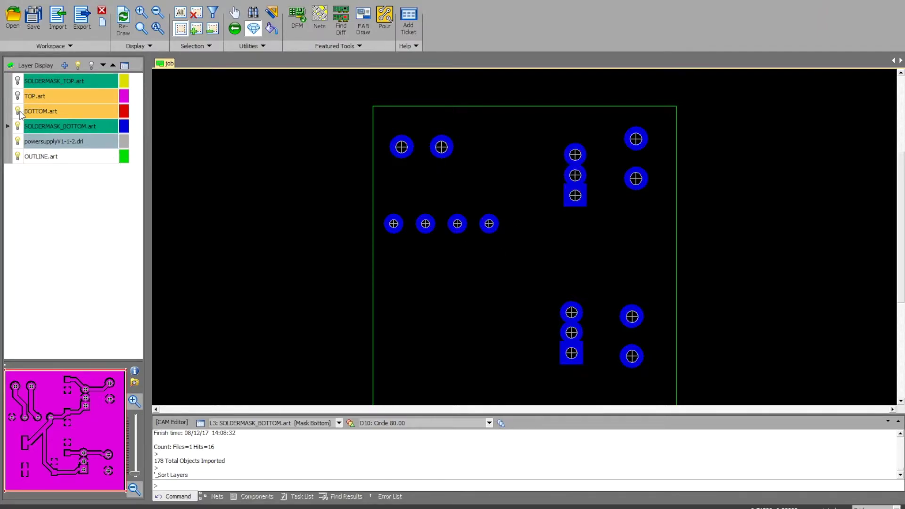
# Examine TOP.art with SOLDERMASK_TOP.art while the bottom layers are hidden, and restore the visibility of BOTTOM.art and SOLDERMASK_BOTTOM.art
pyautogui.click(18, 126)
pyautogui.click(17, 96)
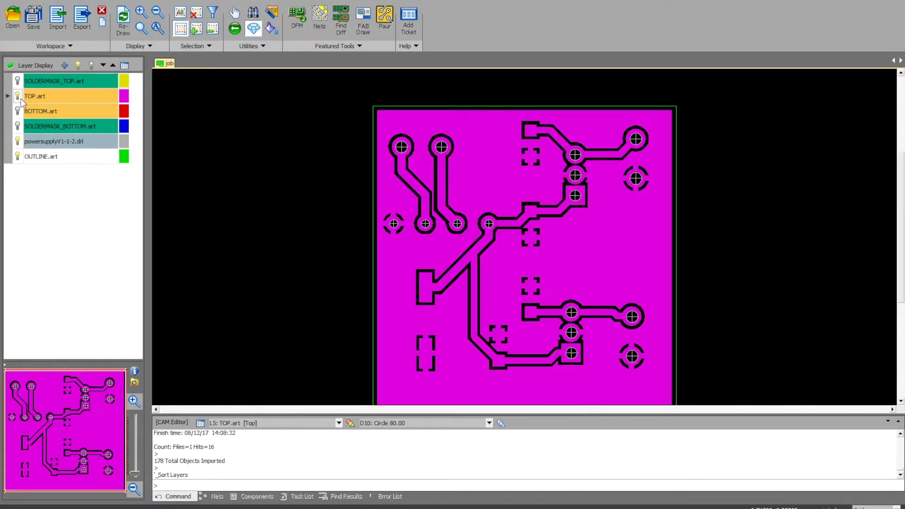
pyautogui.click(17, 80)
pyautogui.scroll(1, 552, 250)
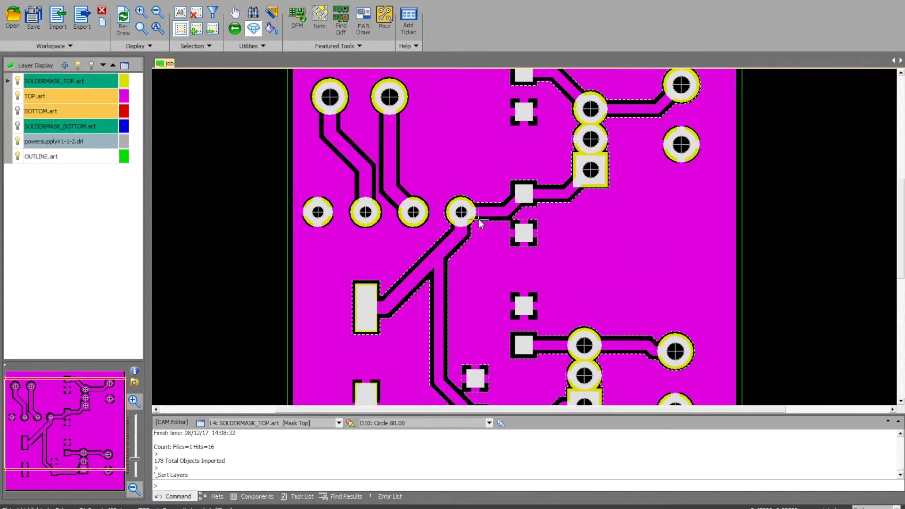
pyautogui.scroll(-1, 396, 335)
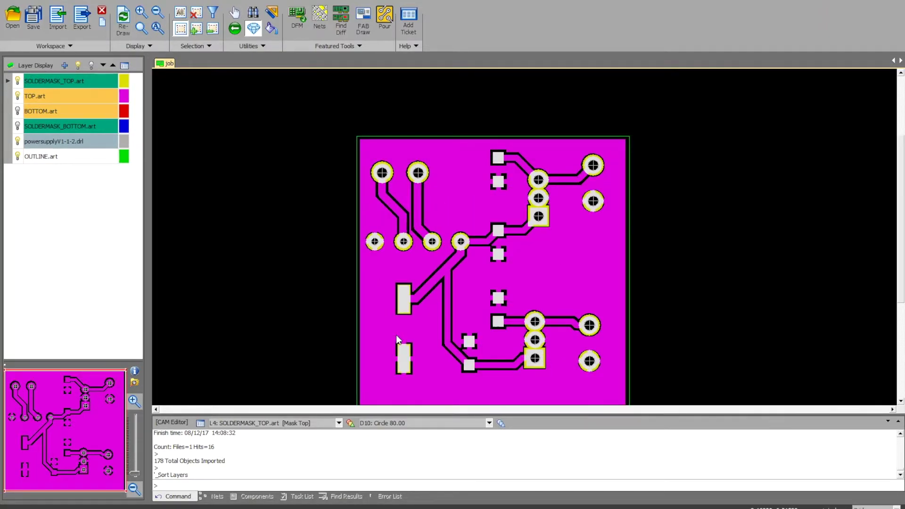
pyautogui.scroll(2, 388, 344)
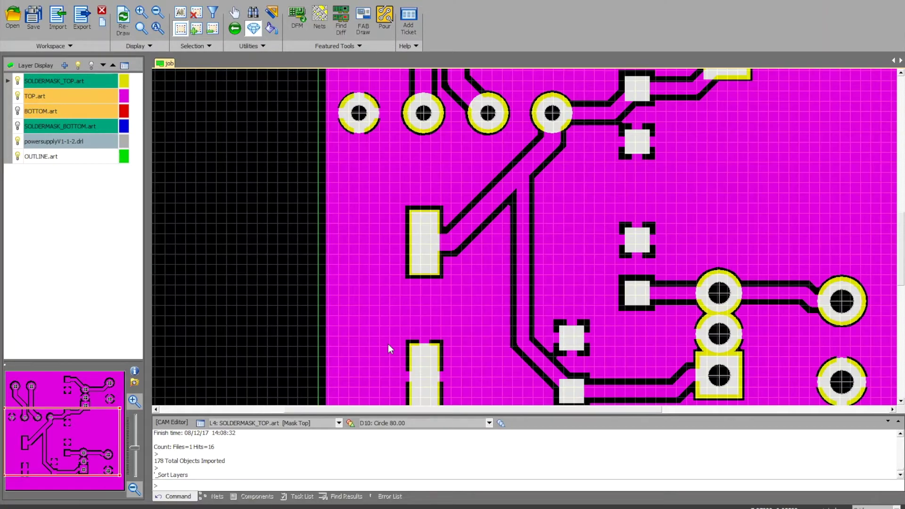
pyautogui.scroll(-1, 457, 292)
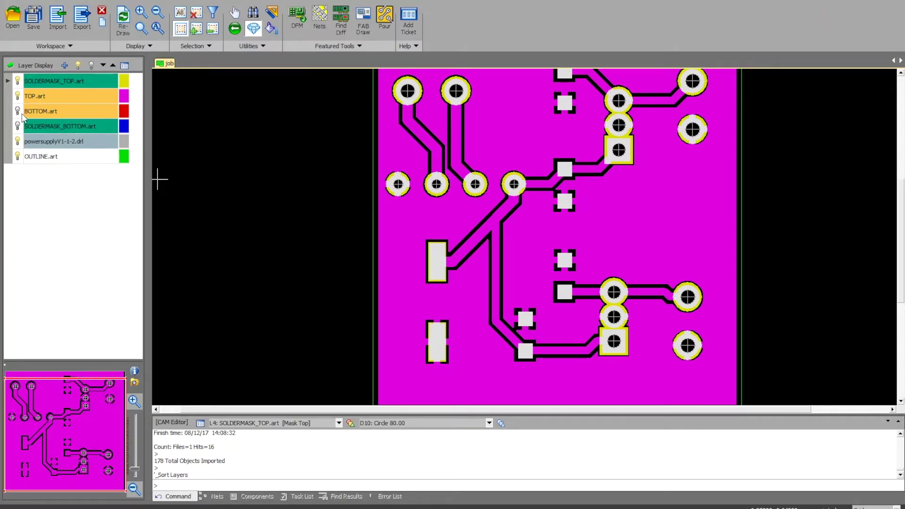
pyautogui.click(18, 126)
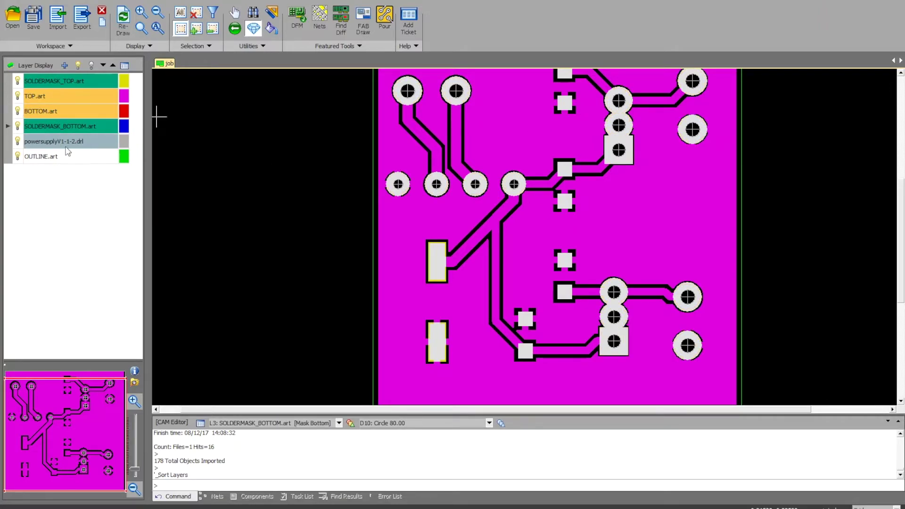
pyautogui.press('Home')
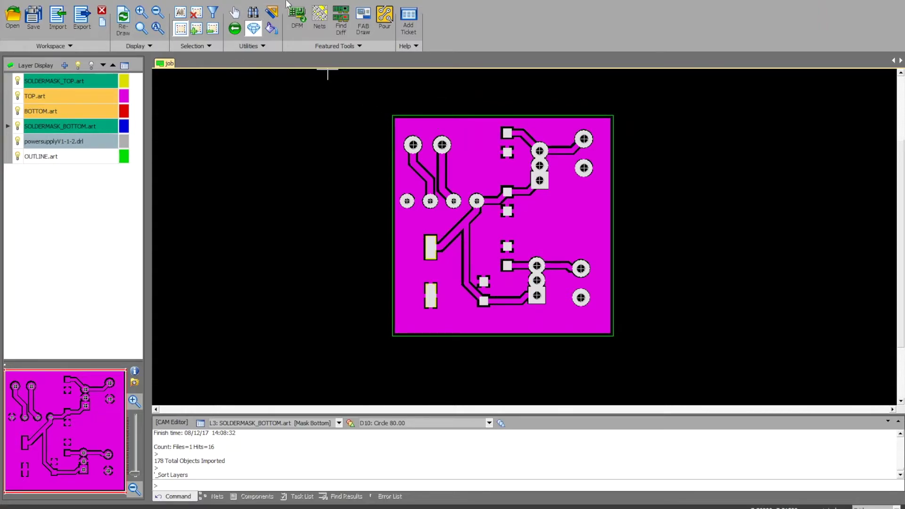
# Examine the rule sets available in DFM Rules Management and browse the PowerSupply5 folder for a DFM rules file
pyautogui.click(296, 18)
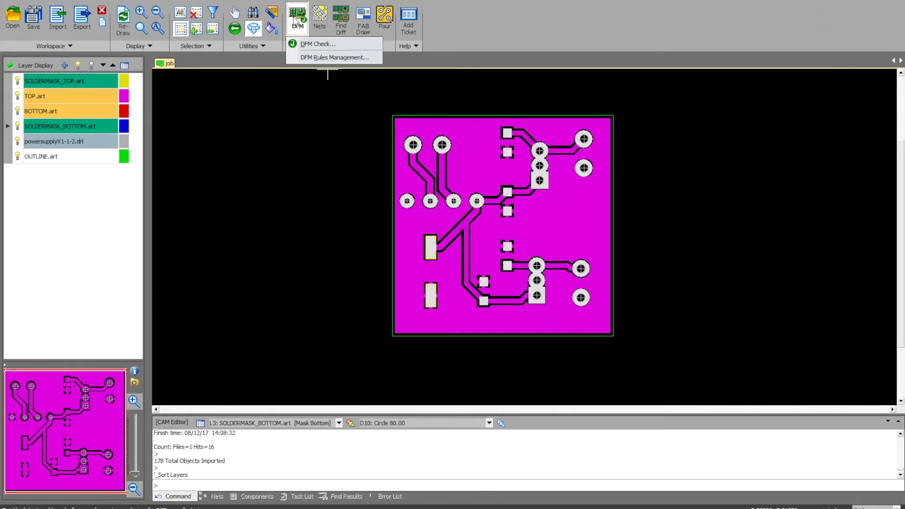
pyautogui.click(305, 58)
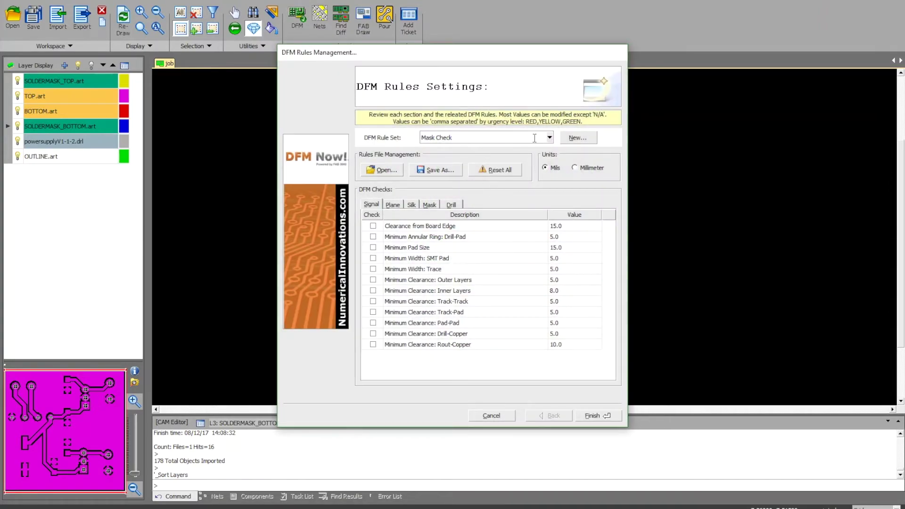
pyautogui.click(551, 138)
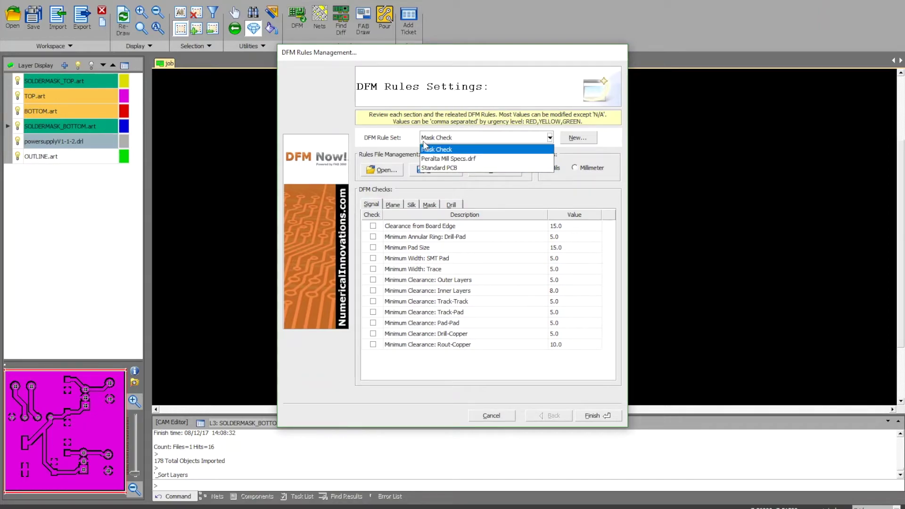
pyautogui.click(404, 143)
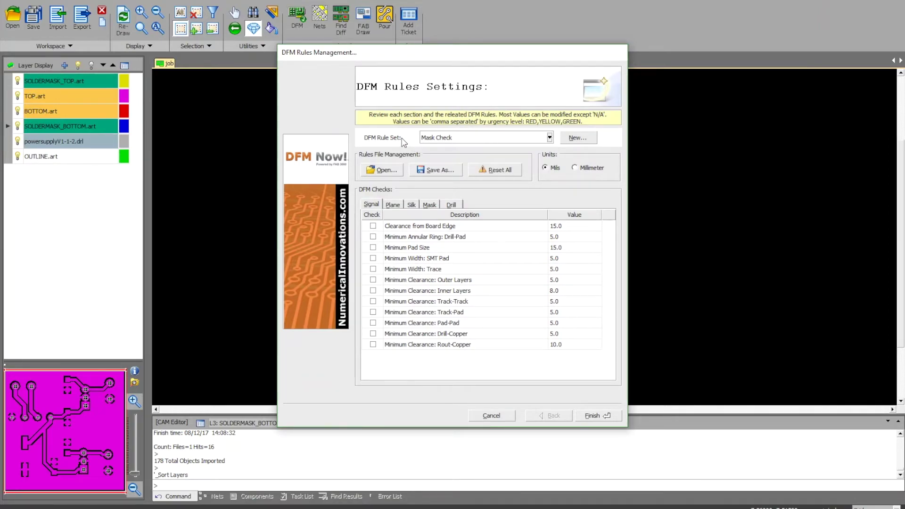
pyautogui.click(373, 173)
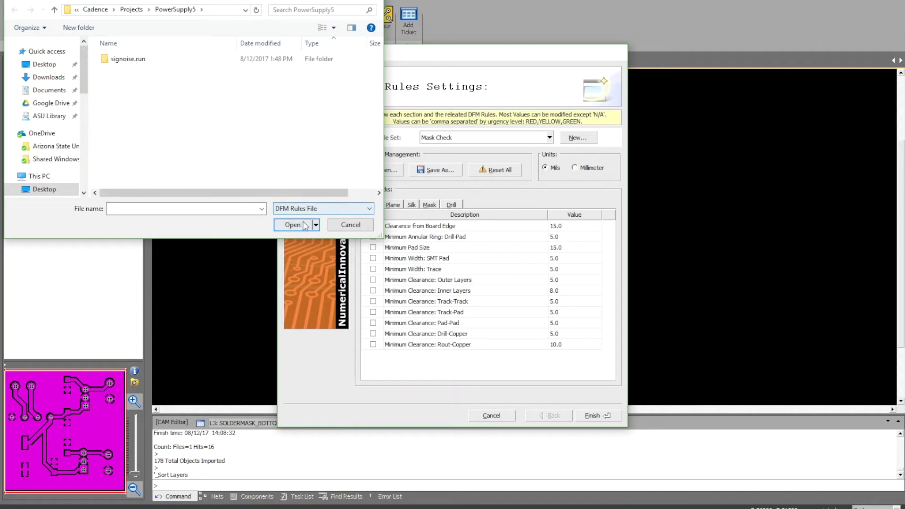
pyautogui.click(351, 225)
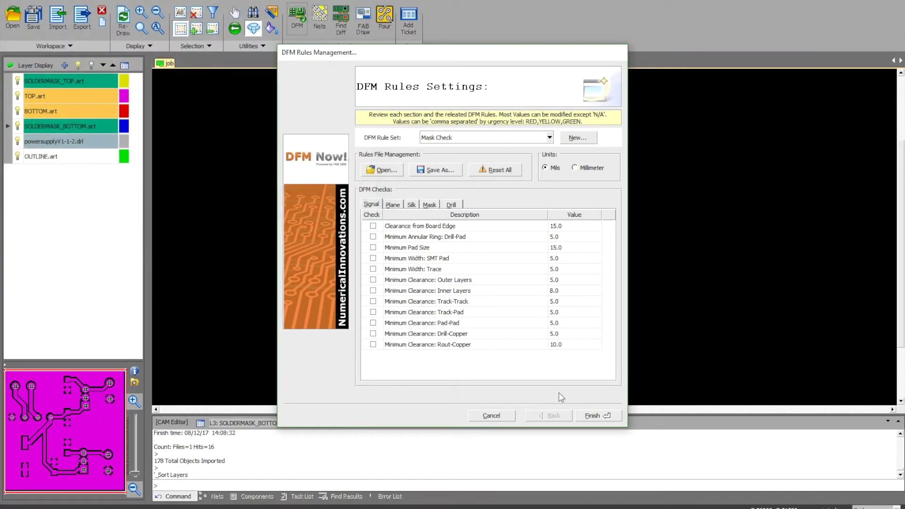
pyautogui.click(491, 417)
# Run a DFM Check on the entire board with the Peralta Mill Specs.drf rule set and close the report
pyautogui.click(298, 20)
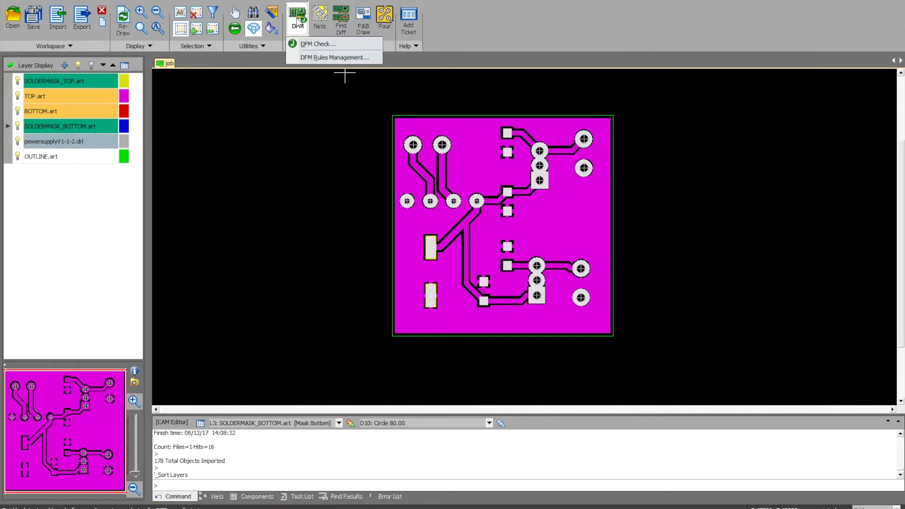
pyautogui.click(309, 45)
pyautogui.click(567, 178)
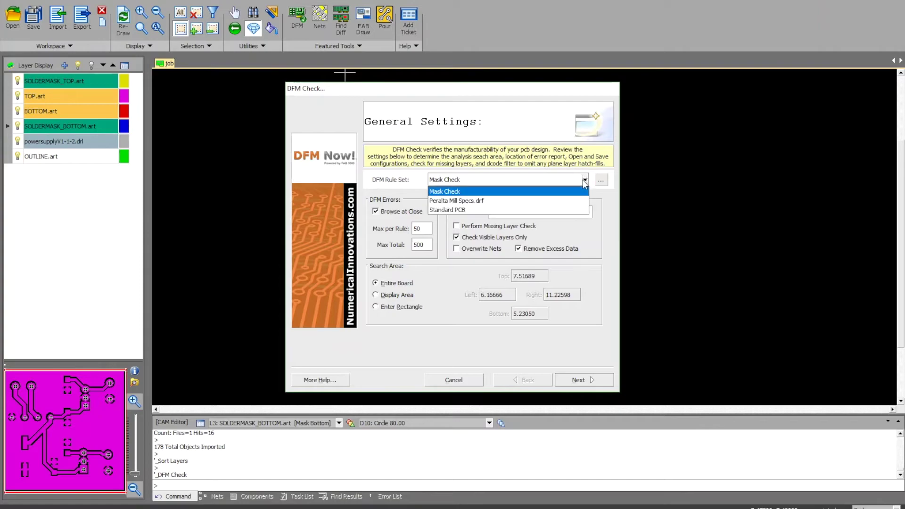
pyautogui.click(566, 201)
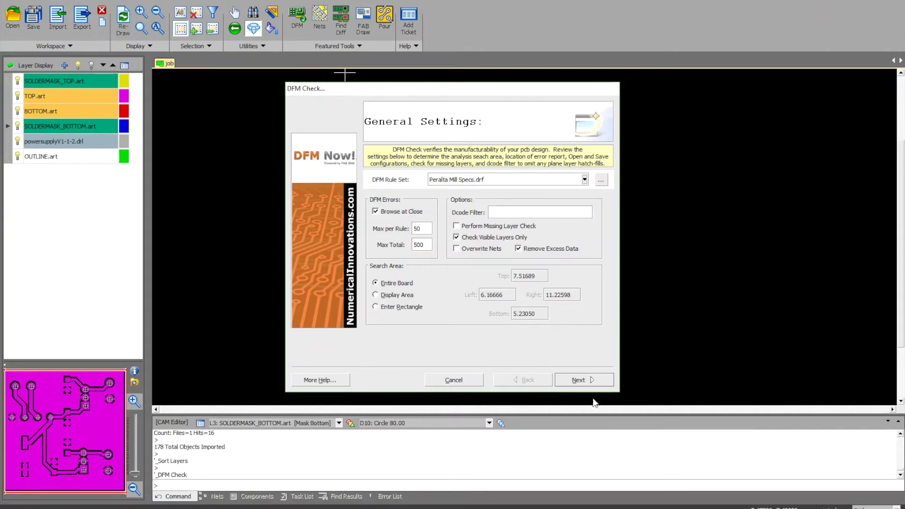
pyautogui.click(590, 379)
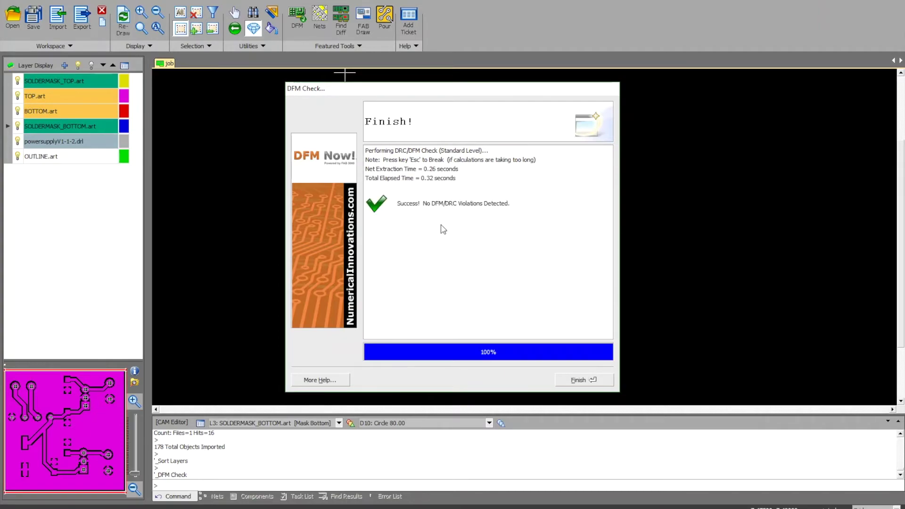
pyautogui.click(456, 211)
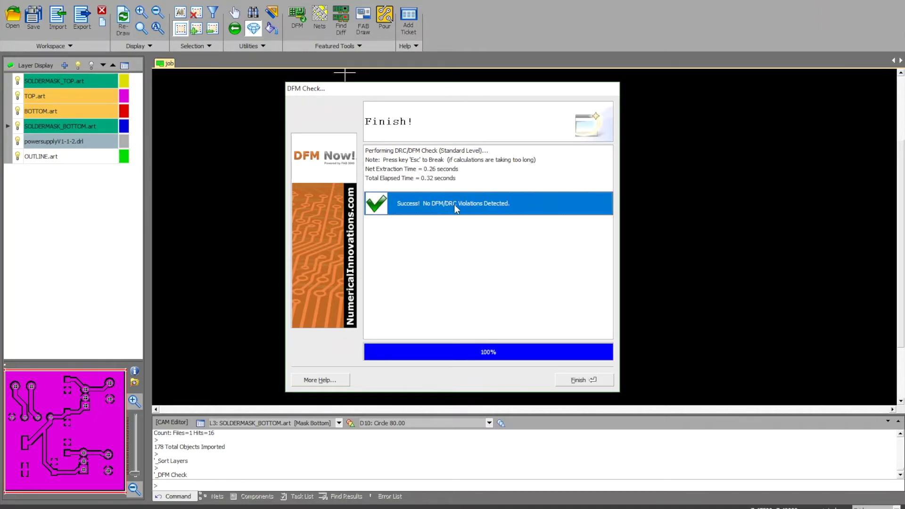
pyautogui.click(580, 380)
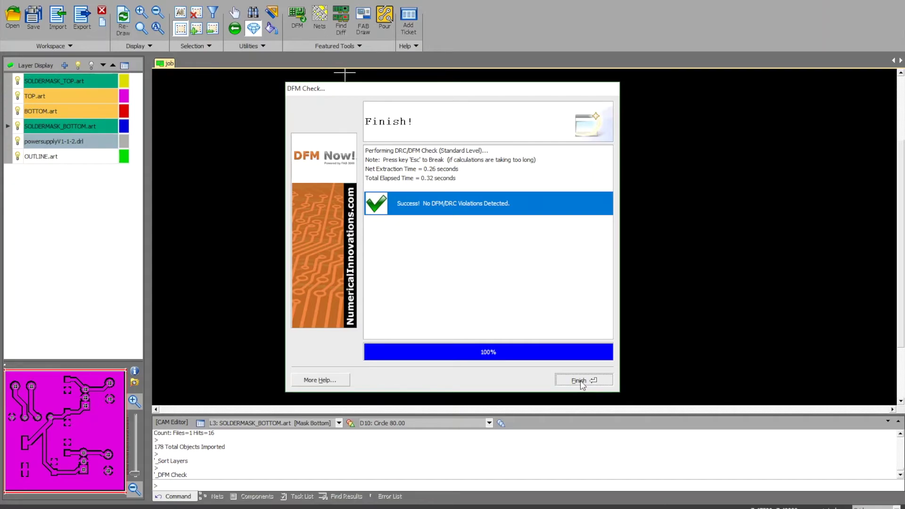
pyautogui.click(581, 380)
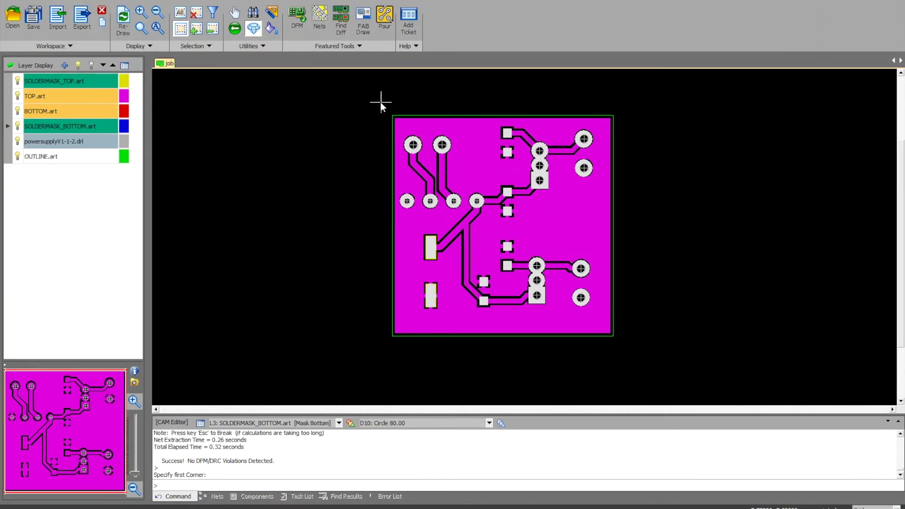
# Clear a trial selection of the whole board and examine the signal checks and values in the Peralta Mill Specs.drf rule set
pyautogui.moveTo(381, 102)
pyautogui.mouseDown()
pyautogui.moveTo(634, 316)
pyautogui.moveTo(657, 372)
pyautogui.mouseUp()
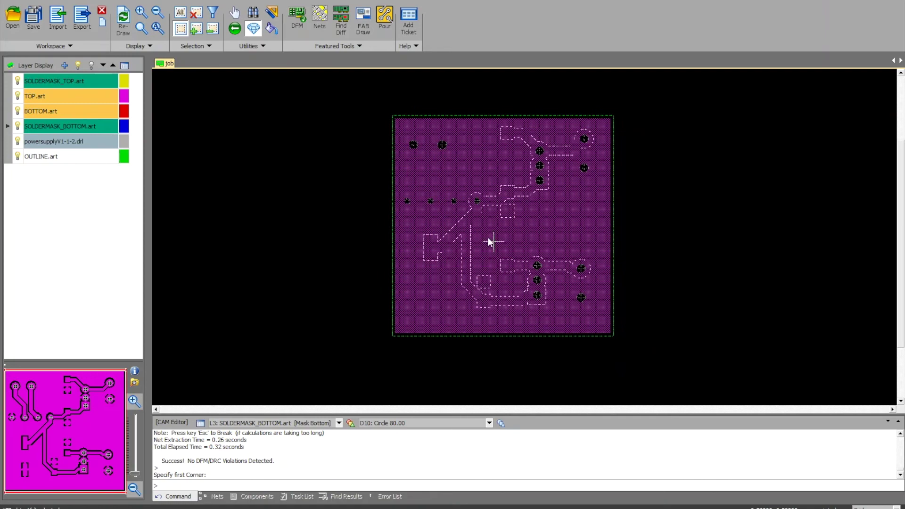
pyautogui.press('Escape')
pyautogui.click(298, 19)
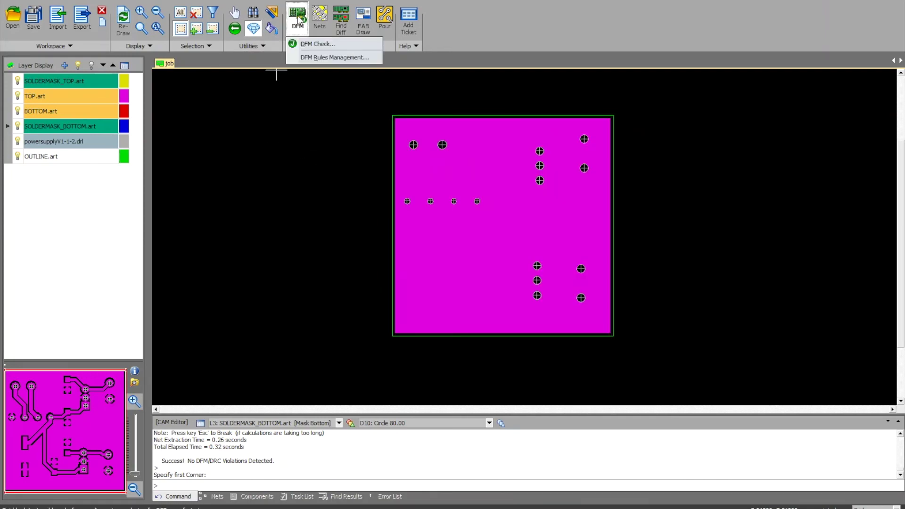
pyautogui.click(312, 56)
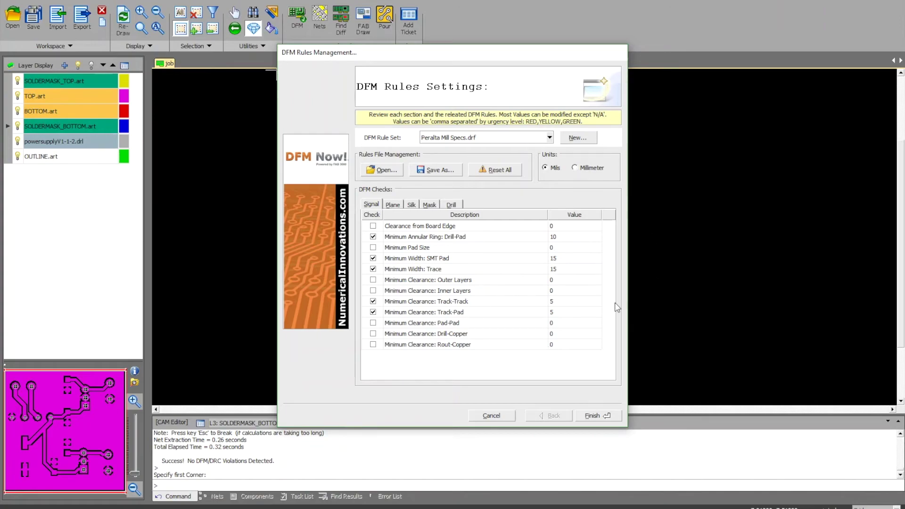
pyautogui.click(491, 415)
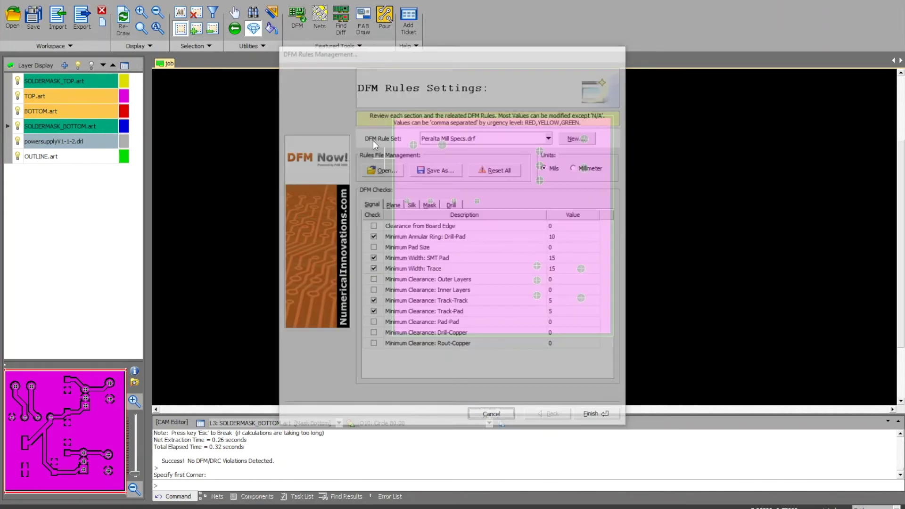
# Repeat the DFM Check on the entire board with Peralta Mill Specs.drf and finish the check
pyautogui.click(297, 19)
pyautogui.click(307, 44)
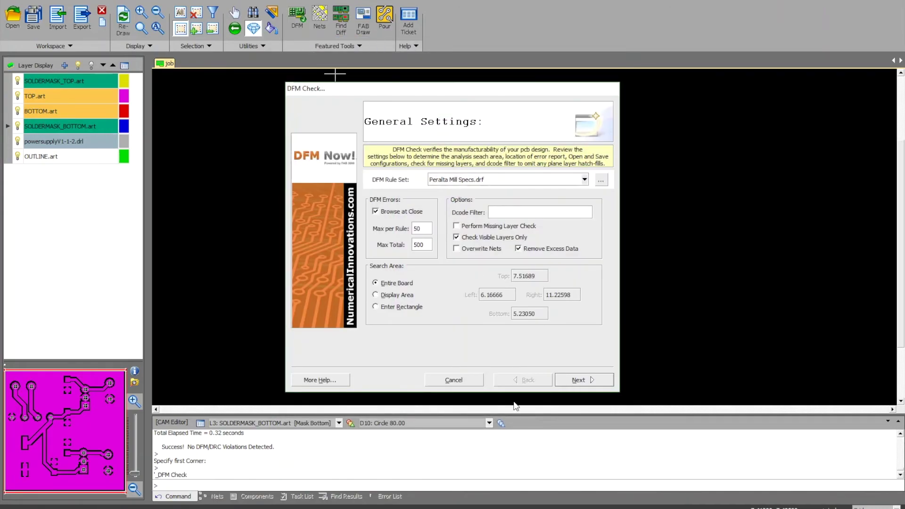
pyautogui.click(581, 380)
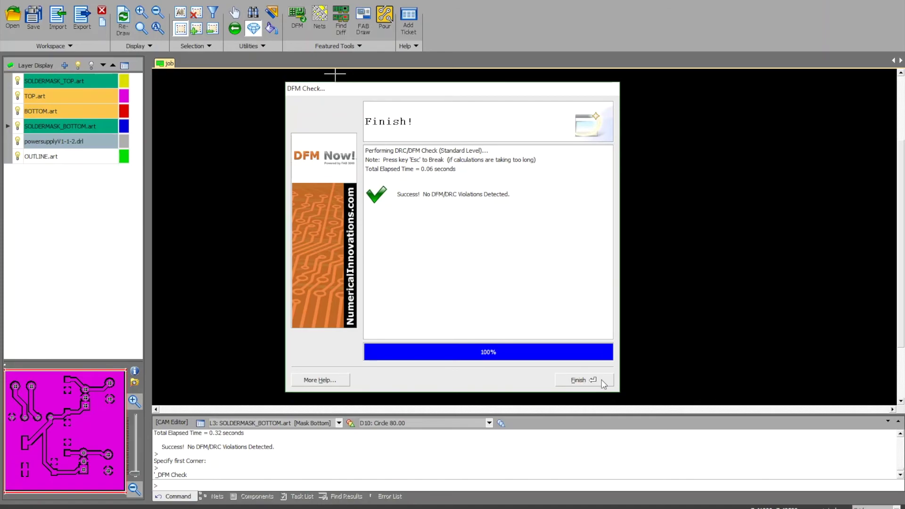
pyautogui.click(591, 382)
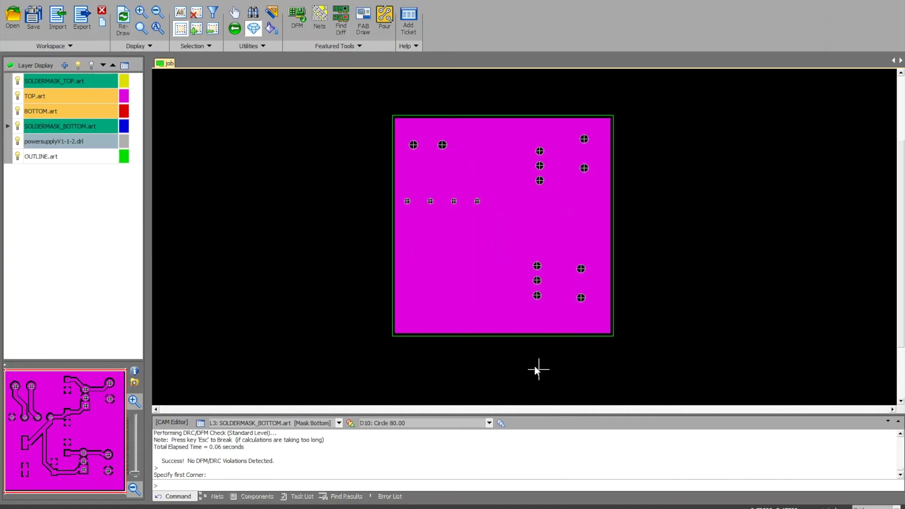